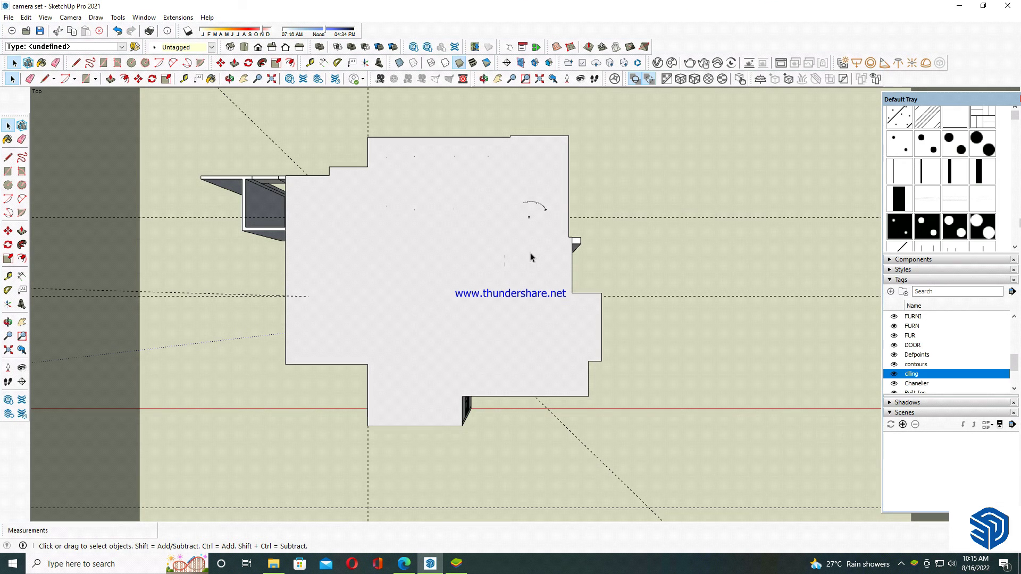
Zoom out in Top view until the whole building floor plan is visible.
scroll(530, 257, down, 1)
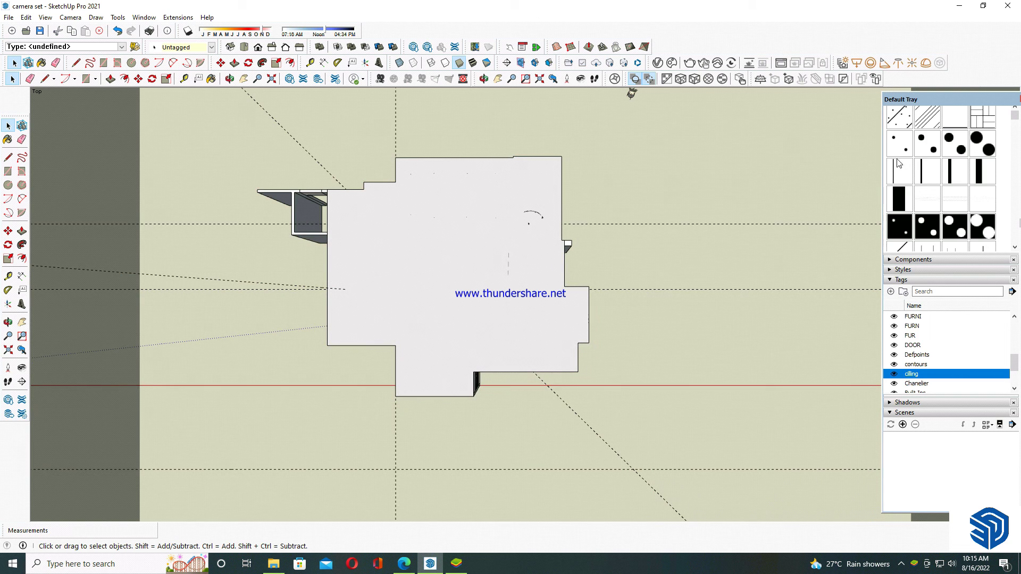
Zoom and pan to recenter the floor plan, then tilt into a perspective over the house.
scroll(1005, 225, up, 2)
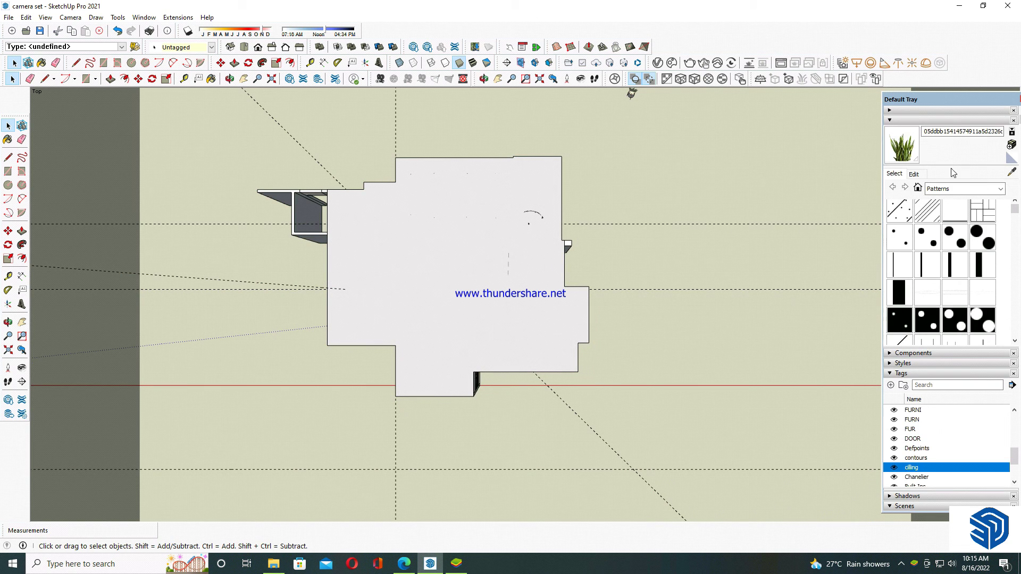
click(891, 121)
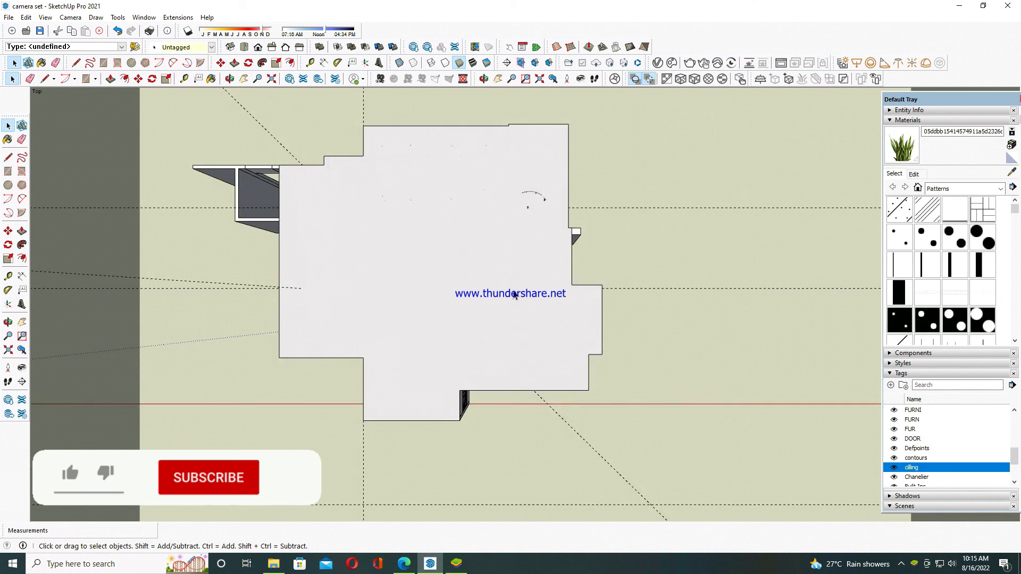
scroll(413, 258, up, 2)
scroll(450, 317, down, 1)
scroll(450, 319, up, 2)
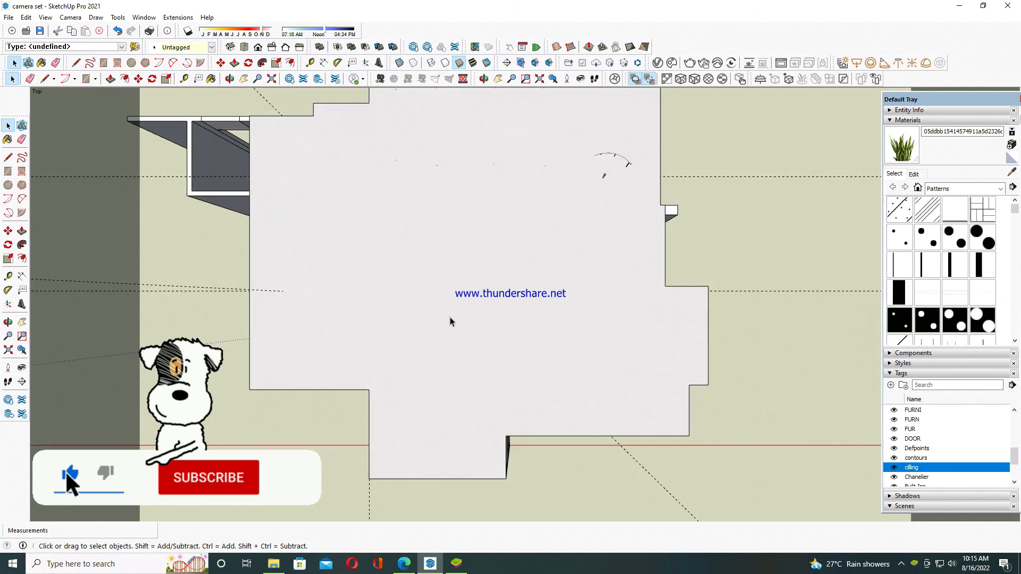
click(498, 79)
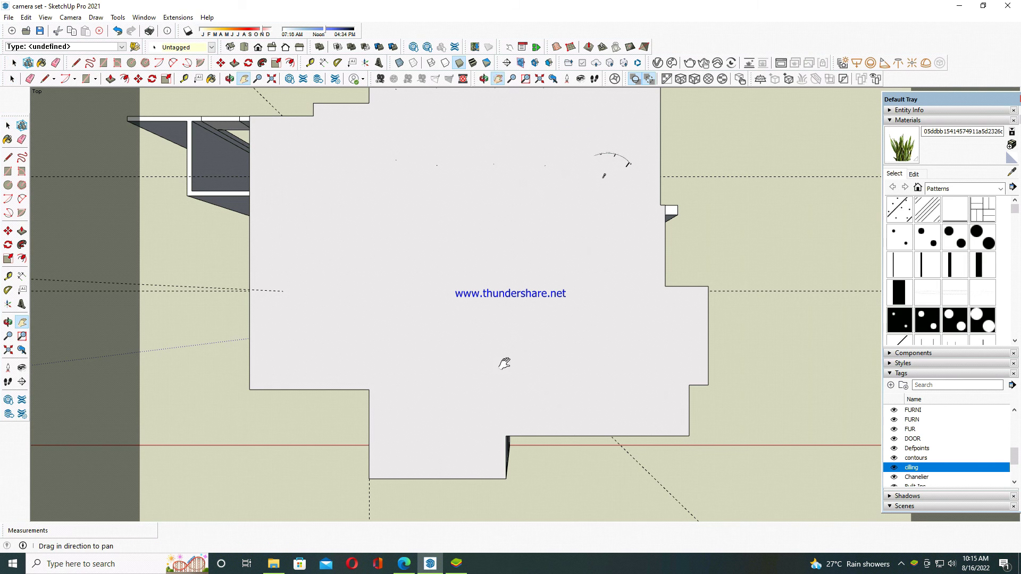
mouse_move(503, 359)
mouse_down()
mouse_move(481, 139)
mouse_move(471, 226)
mouse_move(465, 209)
mouse_move(336, 295)
mouse_up()
click(484, 79)
Zoom through the window and pan until the kitchen cooktop and fridge are in view.
scroll(336, 295, up, 2)
scroll(335, 294, up, 2)
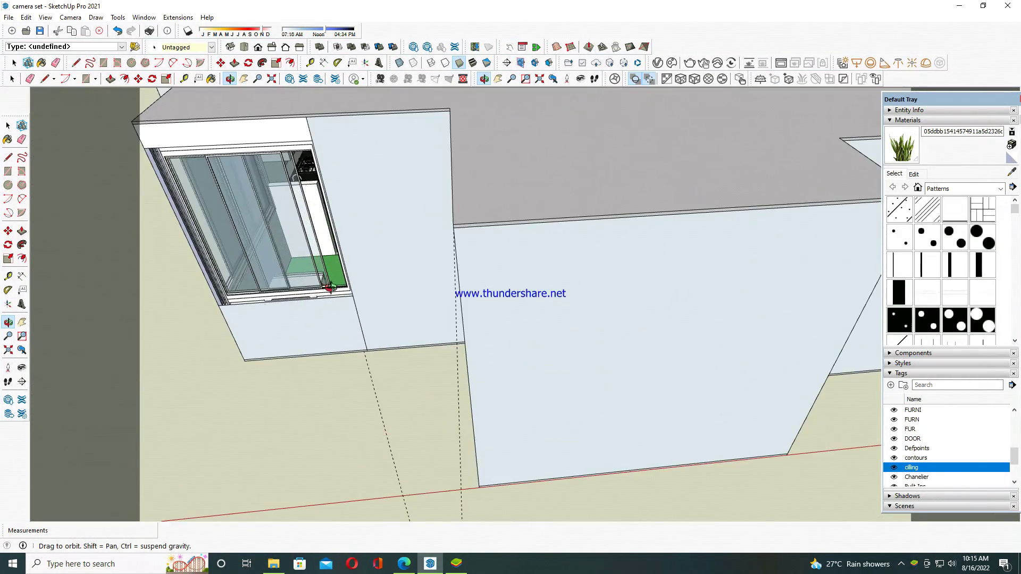
scroll(330, 288, up, 2)
scroll(337, 248, up, 3)
scroll(337, 248, up, 2)
scroll(330, 241, up, 2)
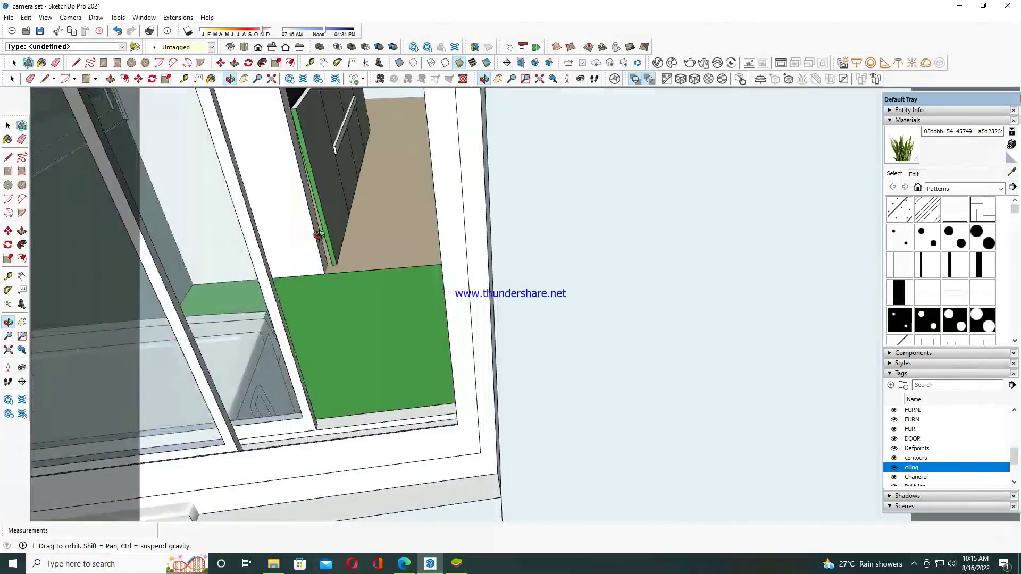
scroll(320, 233, up, 2)
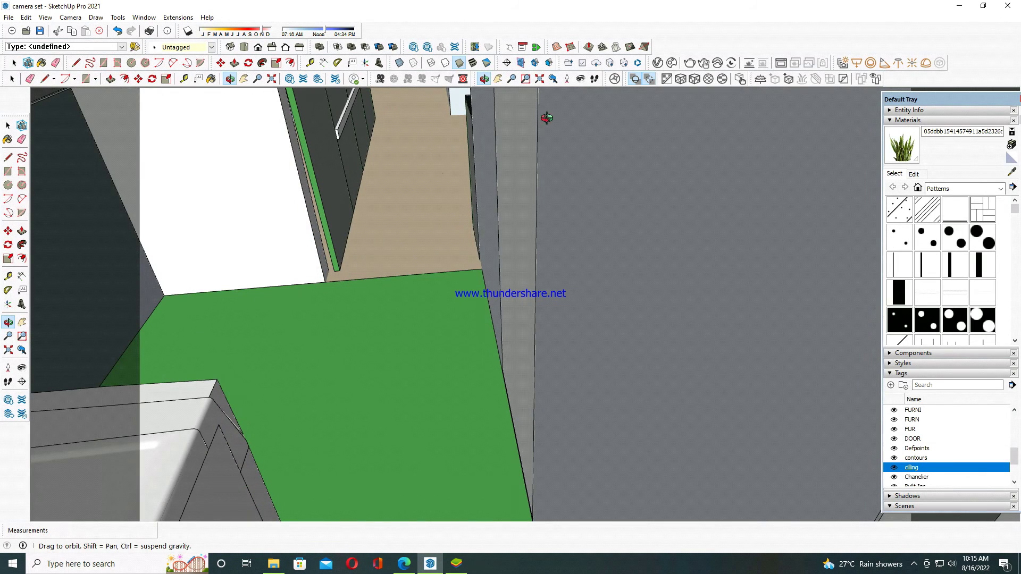
click(498, 80)
mouse_move(497, 167)
mouse_down()
mouse_move(489, 250)
mouse_move(588, 331)
mouse_up()
scroll(438, 169, up, 3)
drag(448, 170, 457, 238)
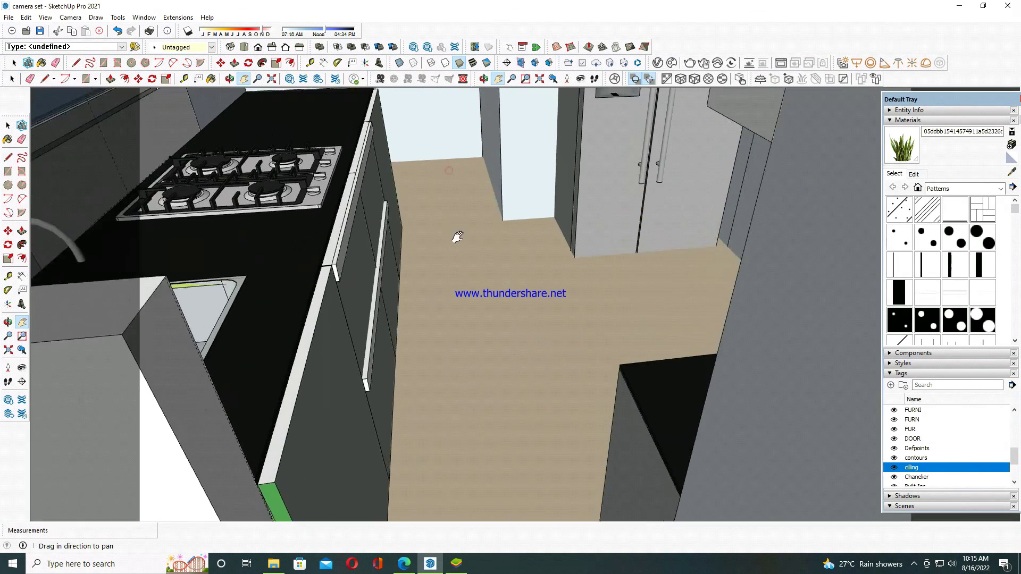
Turn, zoom out, orbit and pan the camera to frame the fridge with the living-room sofa beyond.
click(581, 79)
mouse_move(542, 190)
mouse_down()
mouse_move(537, 141)
mouse_move(482, 111)
mouse_up()
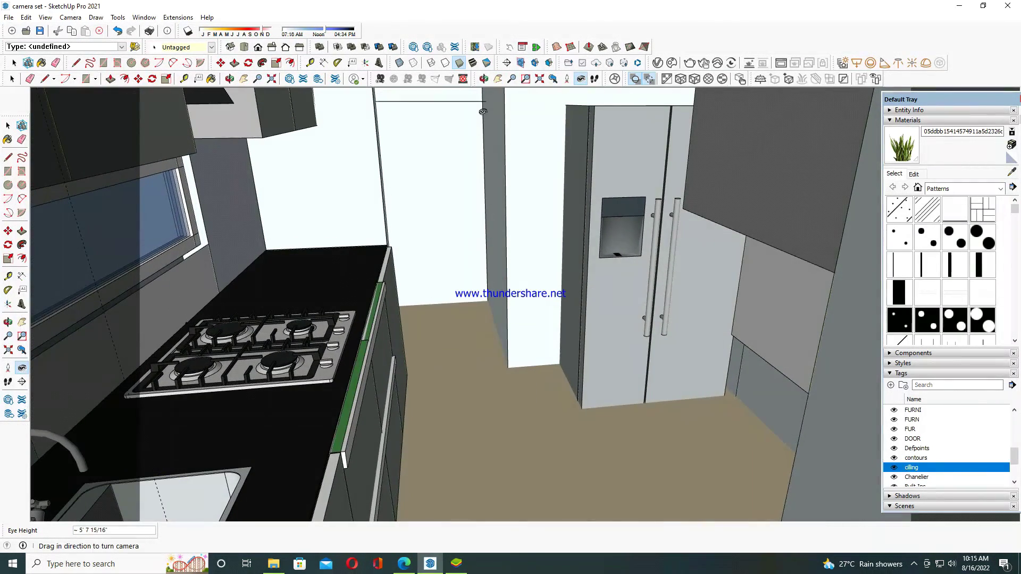
click(512, 79)
mouse_move(539, 251)
mouse_down()
mouse_move(535, 269)
mouse_move(594, 274)
mouse_up()
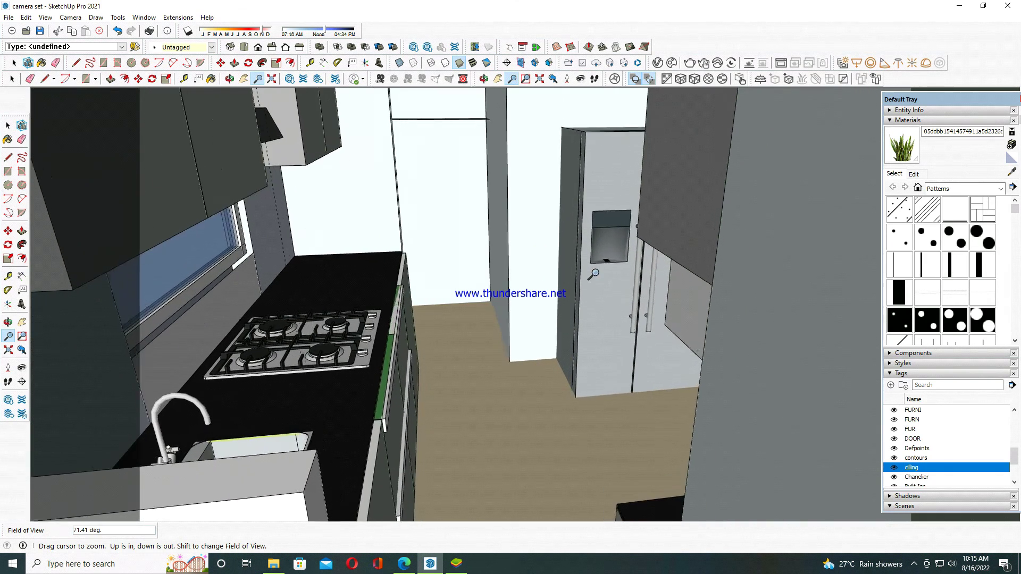
click(485, 79)
mouse_move(480, 287)
mouse_down()
mouse_move(537, 308)
mouse_move(549, 298)
mouse_up()
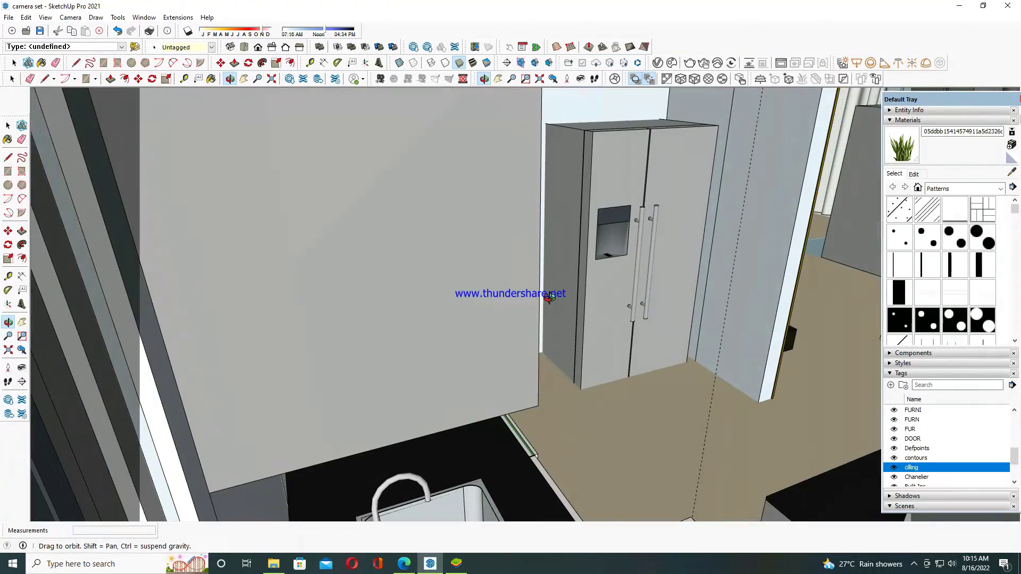
drag(714, 388, 821, 380)
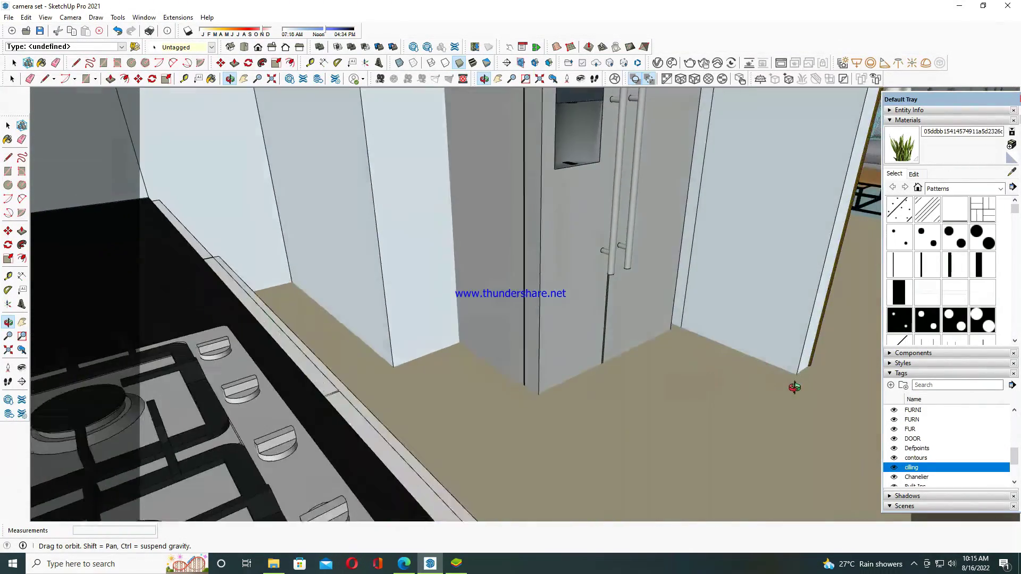
click(498, 79)
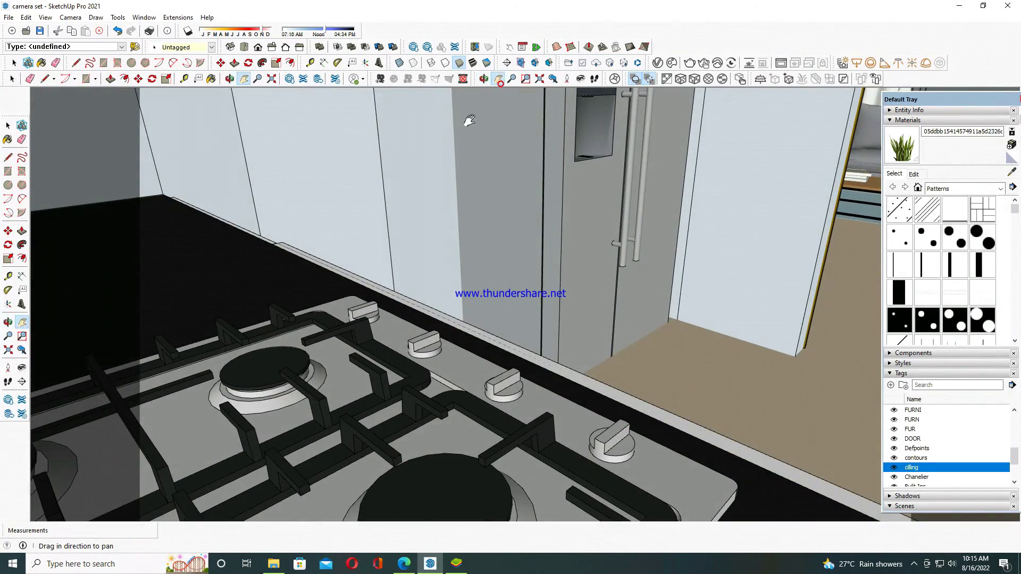
mouse_move(440, 199)
mouse_down()
mouse_move(387, 298)
mouse_move(609, 194)
mouse_move(701, 258)
mouse_move(534, 214)
mouse_up()
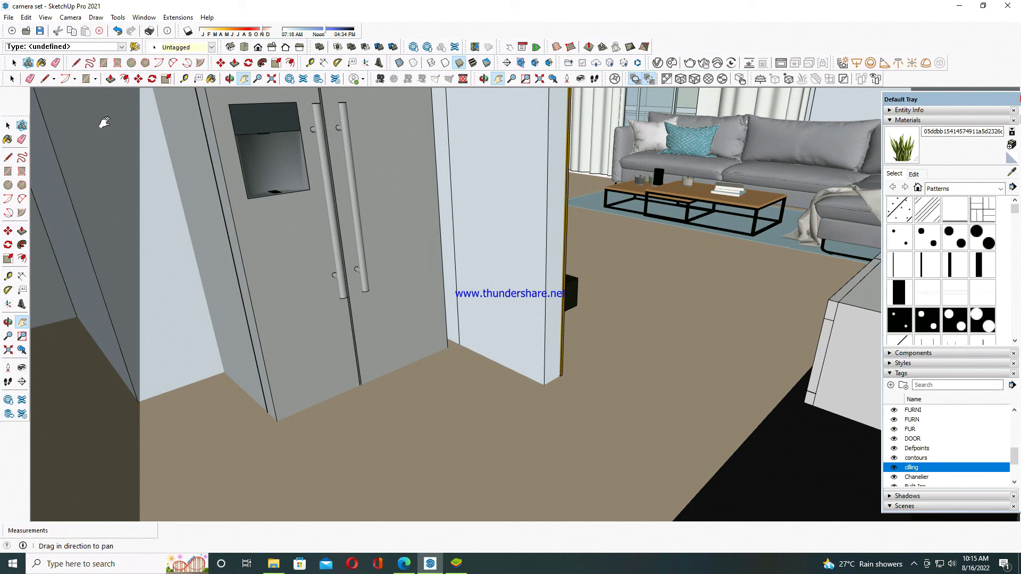
click(12, 78)
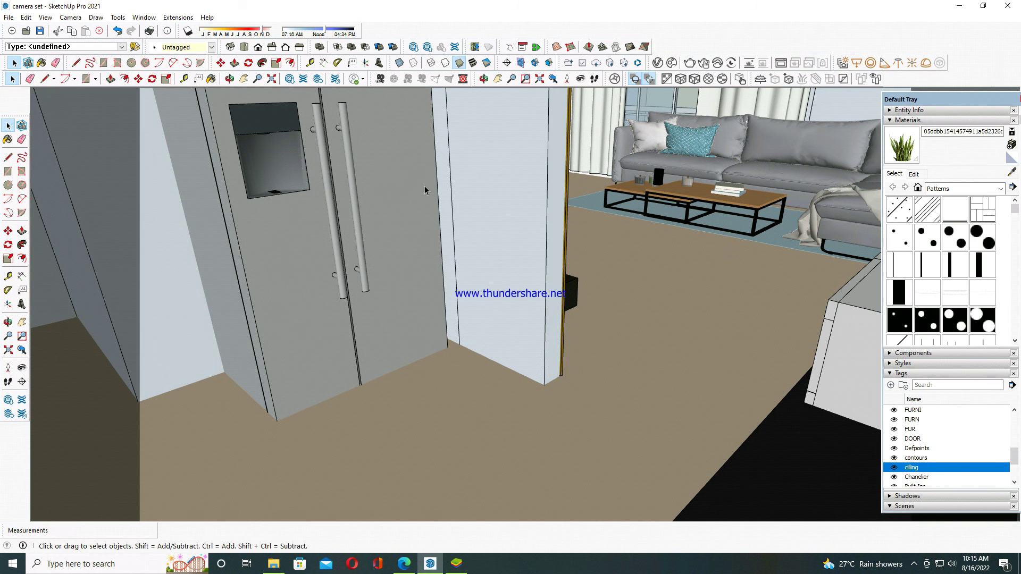
Position the camera on the living-room floor, framing the sofa, coffee table and ceiling fan.
click(567, 79)
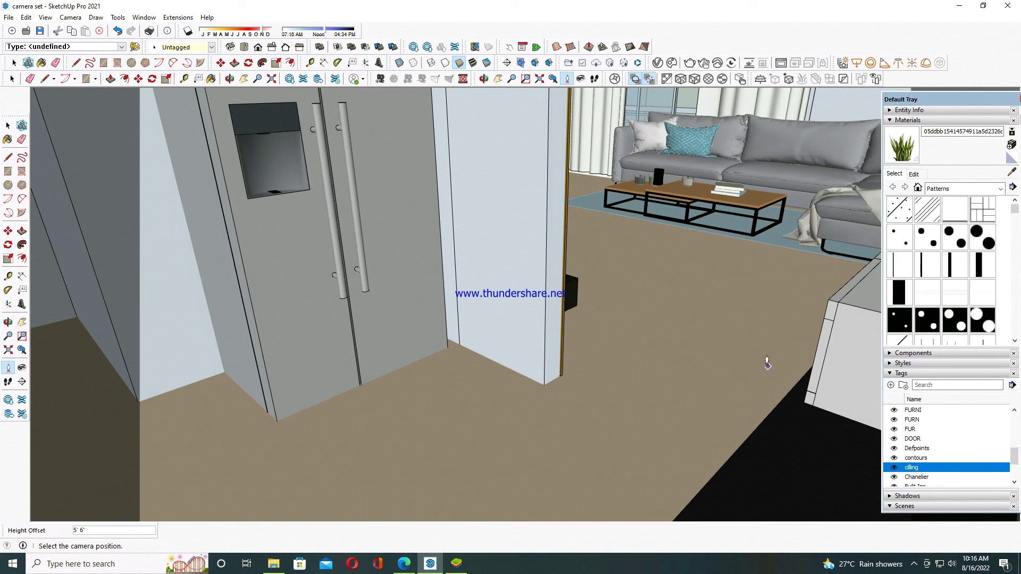
click(761, 365)
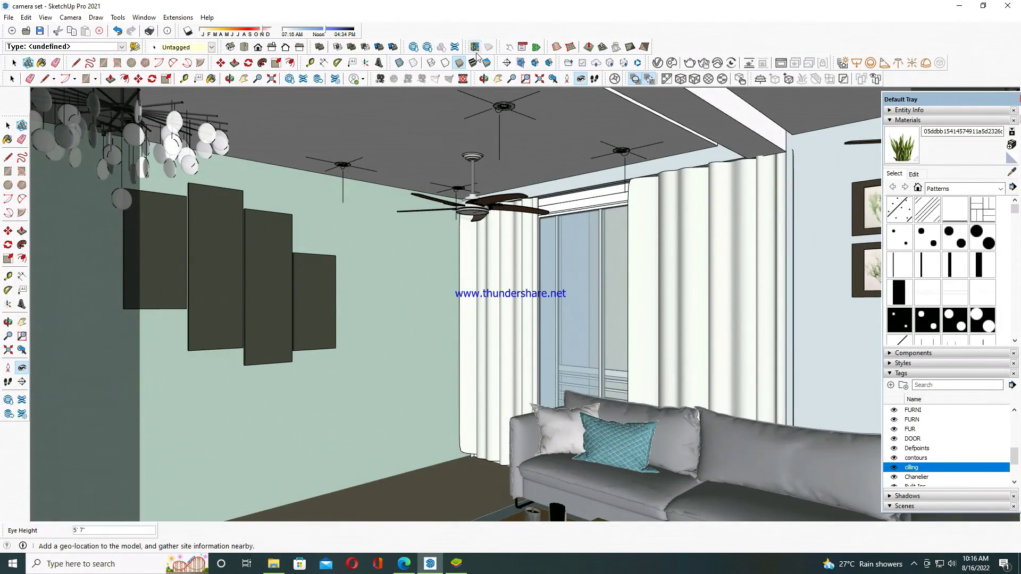
click(499, 79)
drag(565, 366, 563, 303)
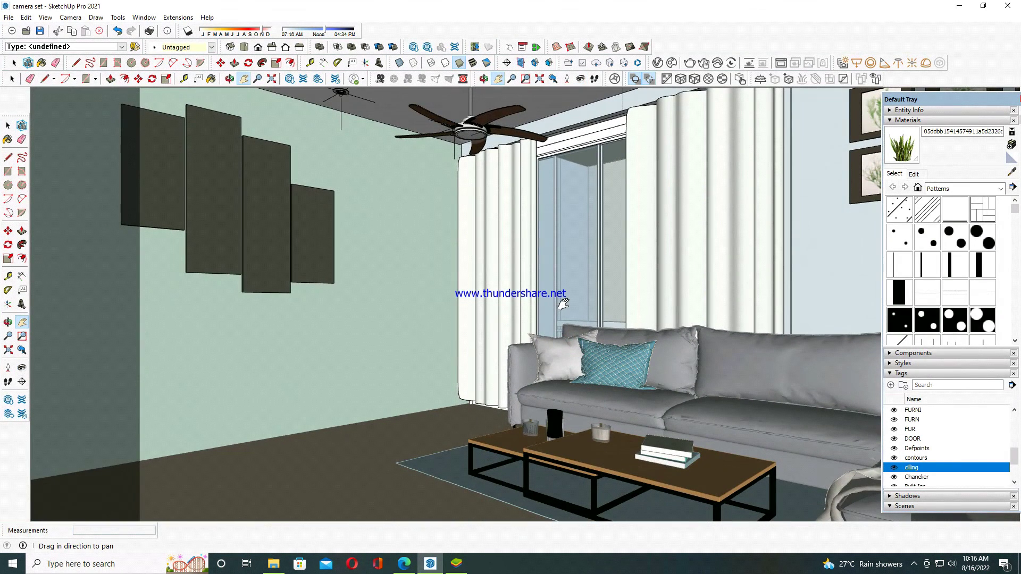
key(o)
mouse_move(431, 367)
mouse_down()
mouse_move(506, 369)
mouse_move(477, 369)
mouse_up()
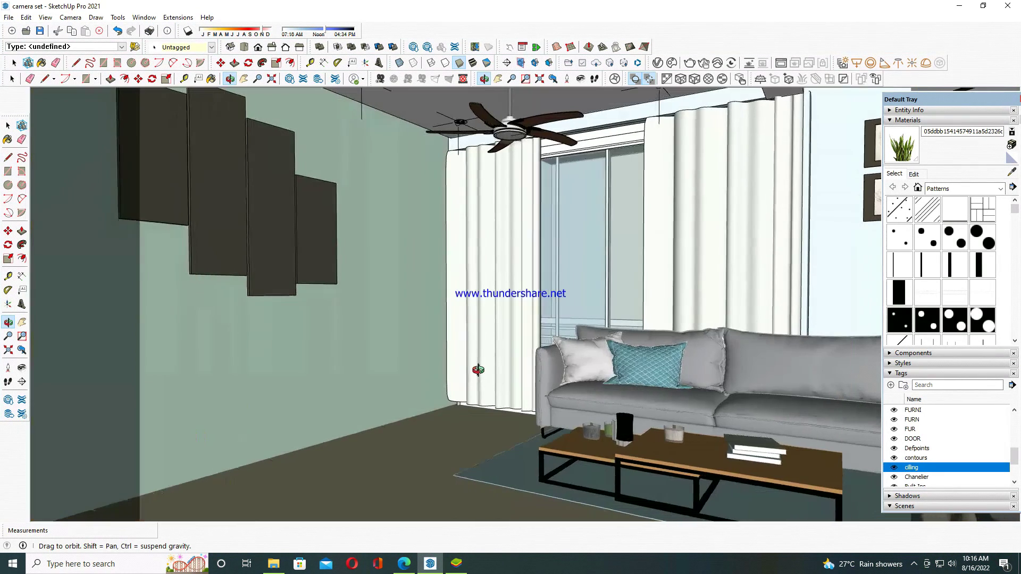
click(512, 78)
scroll(551, 266, up, 5)
mouse_move(551, 266)
mouse_down()
mouse_move(538, 173)
mouse_move(547, 94)
mouse_up()
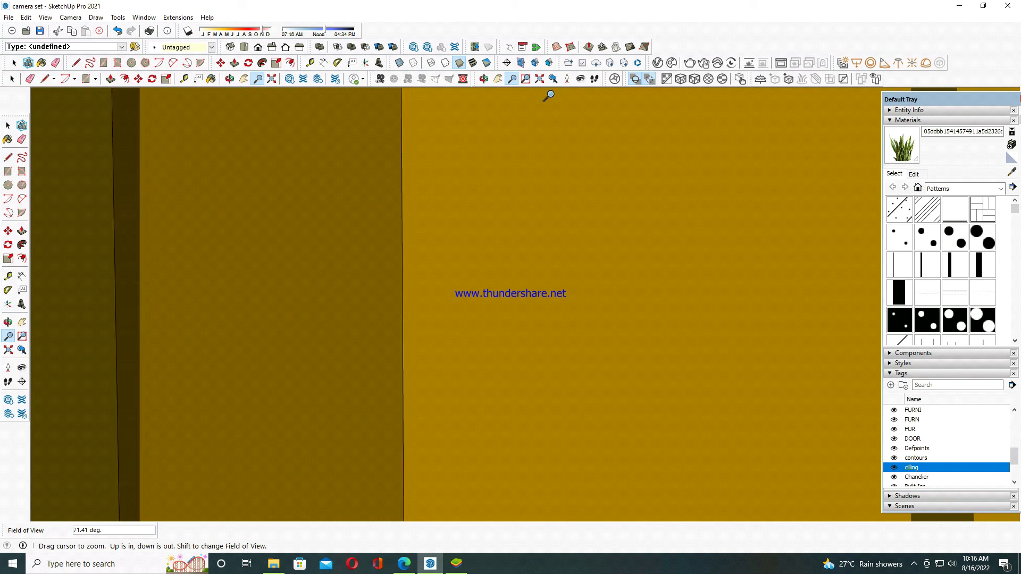
drag(562, 239, 563, 147)
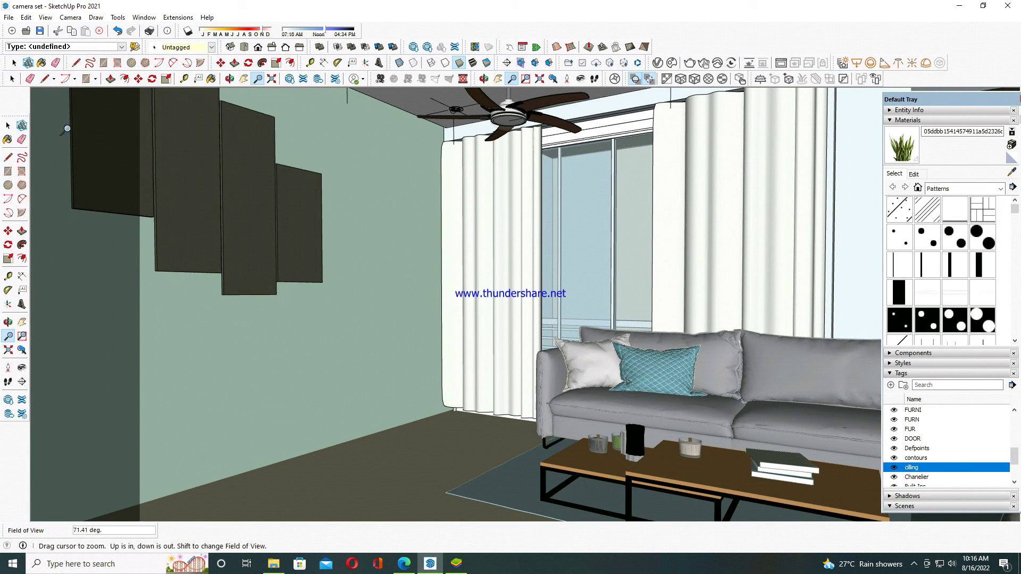
Set the camera's field of view to 85, then 95 degrees.
key(space)
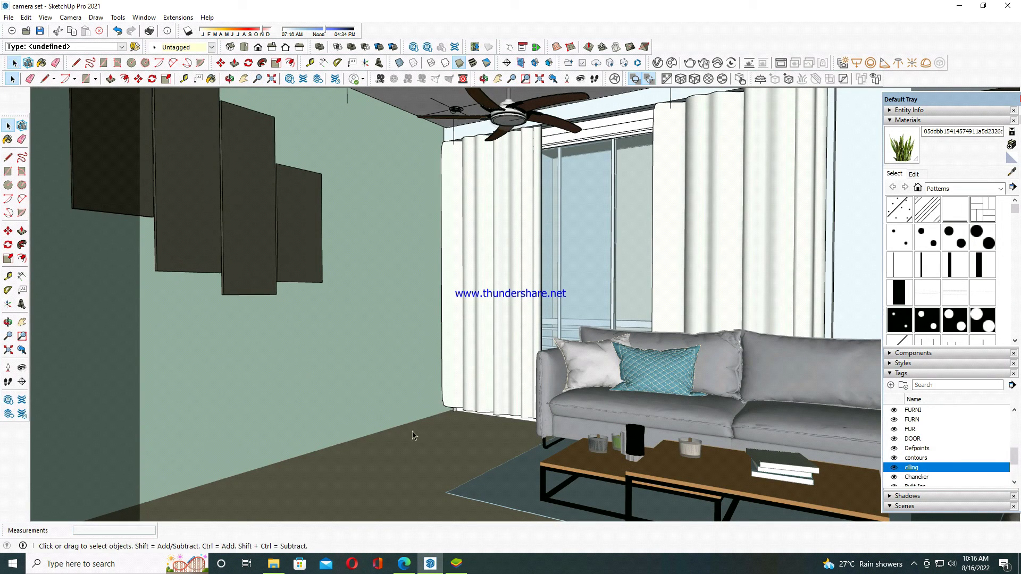
key(z)
text(85)
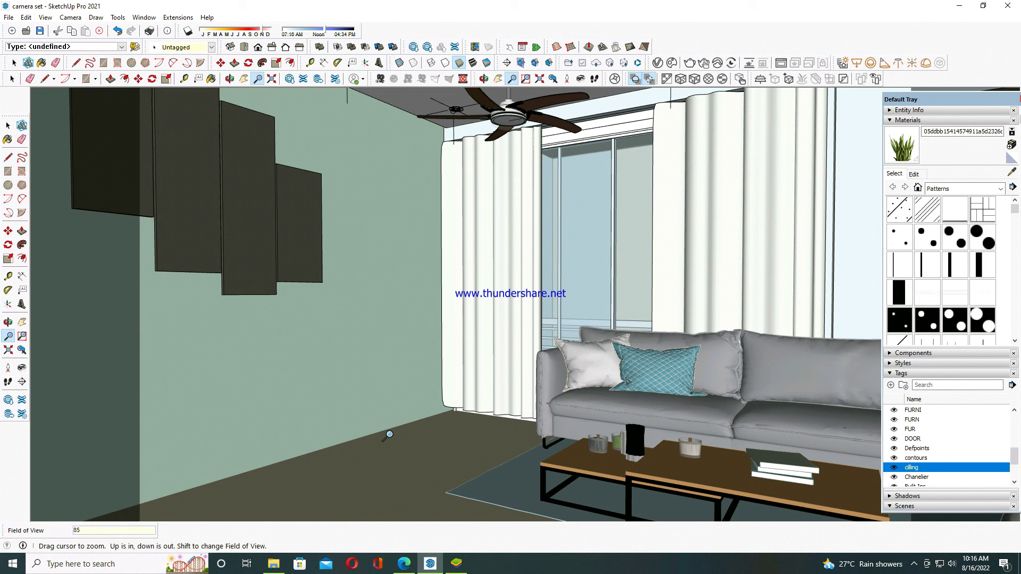
text(95)
key(Return)
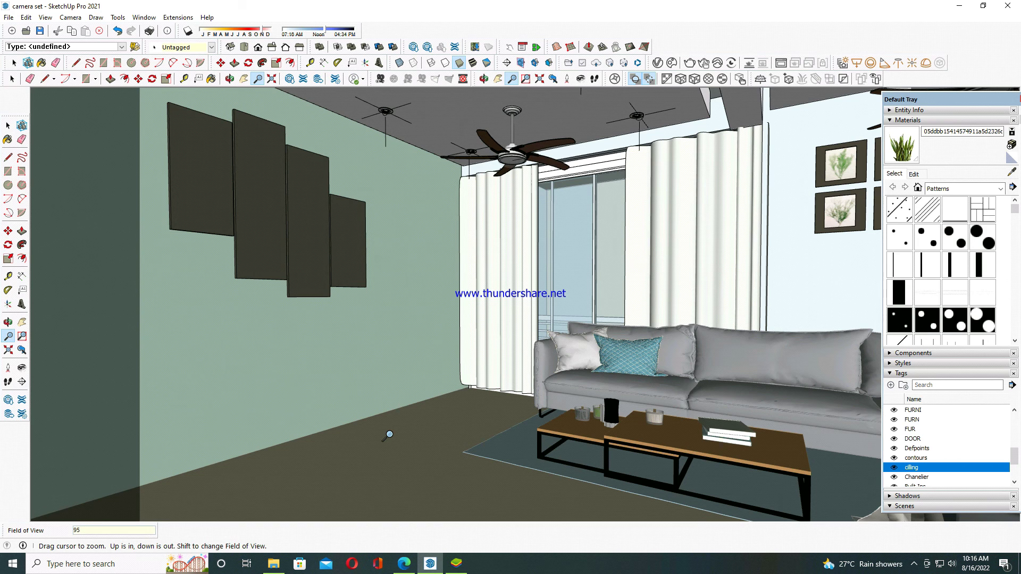
key(Return)
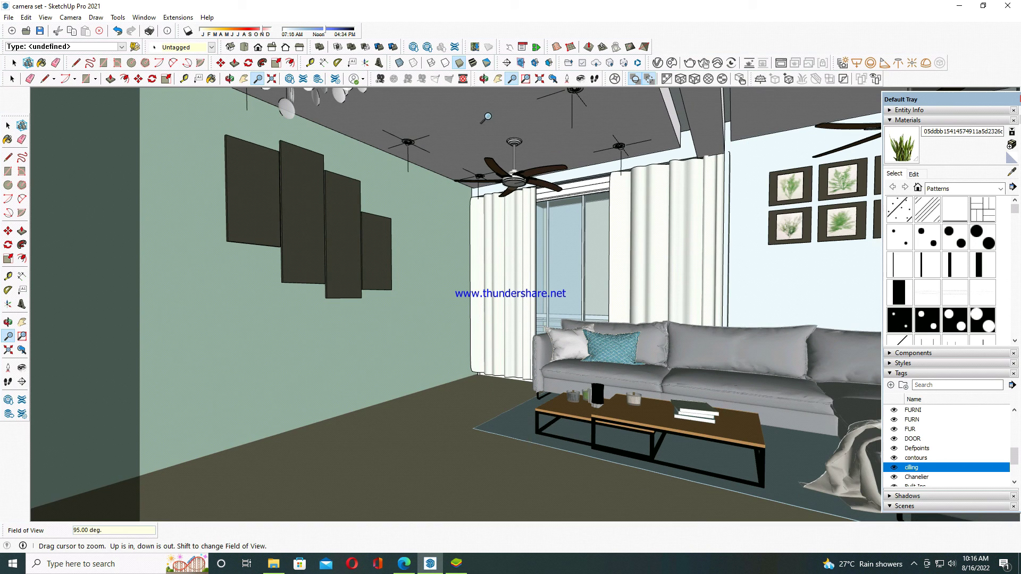
click(498, 79)
Orbit and pan to centre the L-shaped sofa, coffee table and round mirror in view.
drag(547, 263, 489, 91)
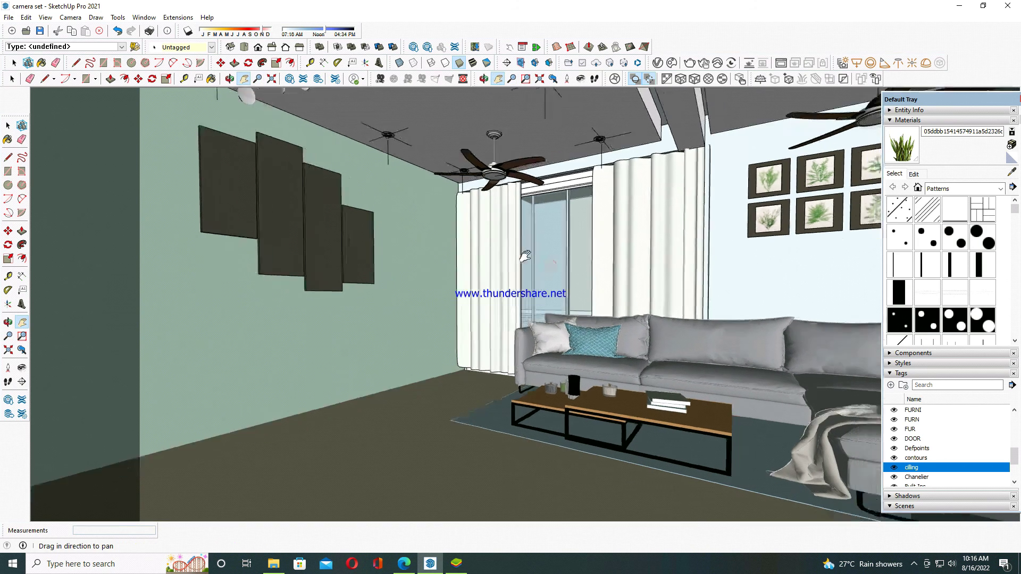
click(483, 79)
mouse_move(453, 306)
mouse_down()
mouse_move(502, 331)
mouse_move(511, 315)
mouse_up()
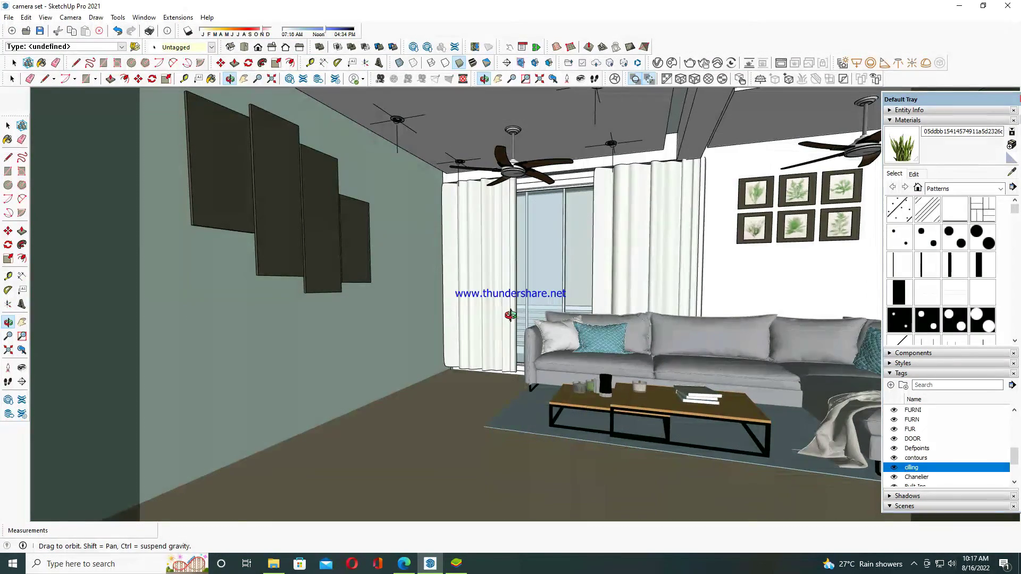
drag(511, 315, 490, 349)
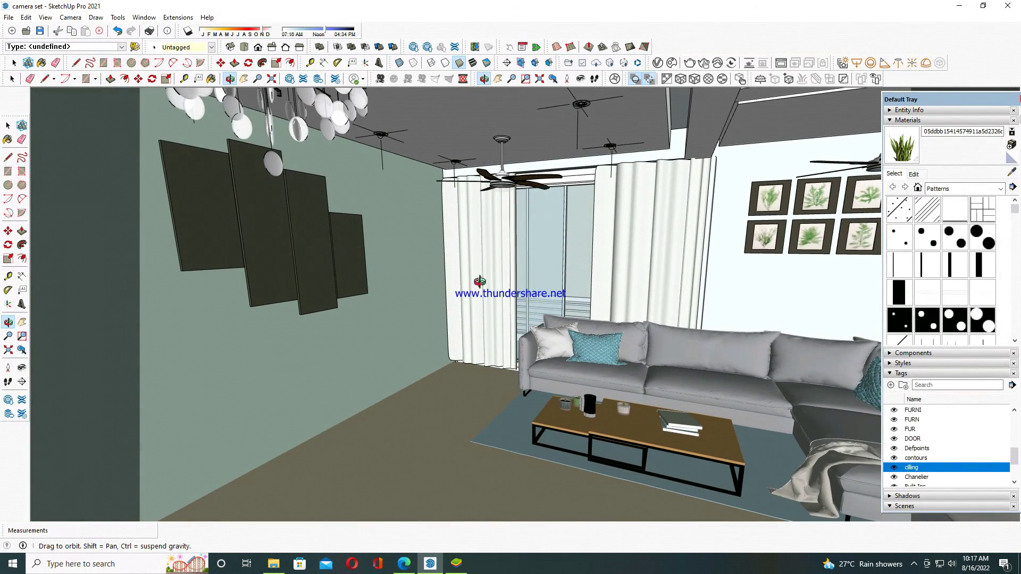
key(h)
mouse_move(562, 257)
mouse_down()
mouse_move(542, 270)
mouse_move(533, 249)
mouse_up()
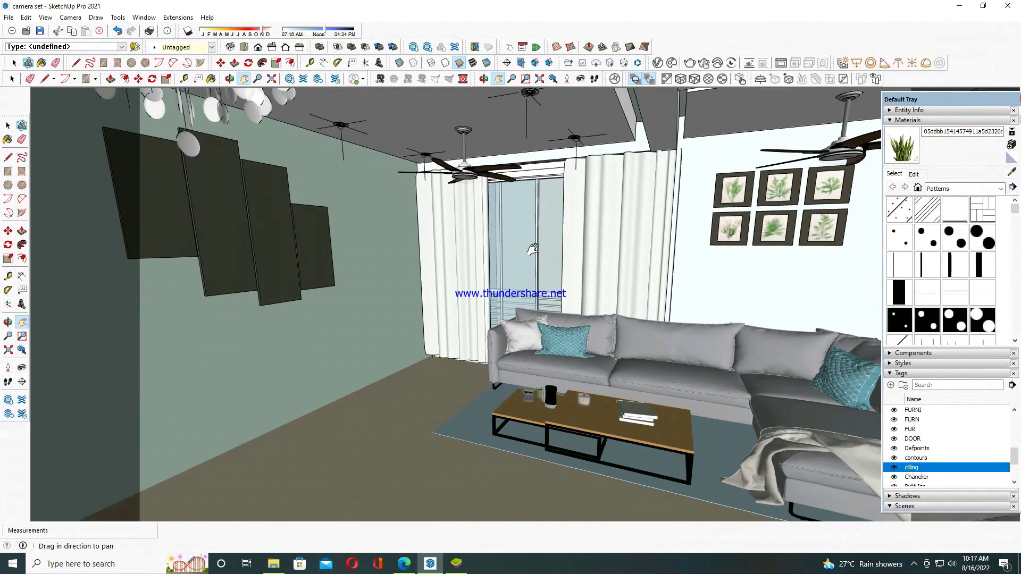
mouse_move(533, 250)
mouse_down()
mouse_move(499, 234)
mouse_move(444, 233)
mouse_move(454, 251)
mouse_up()
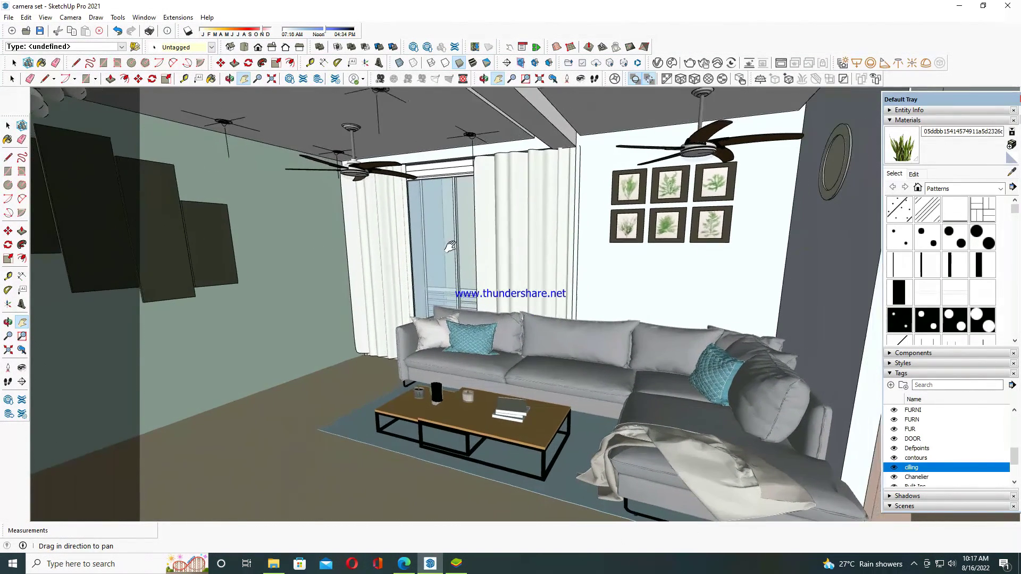
key(space)
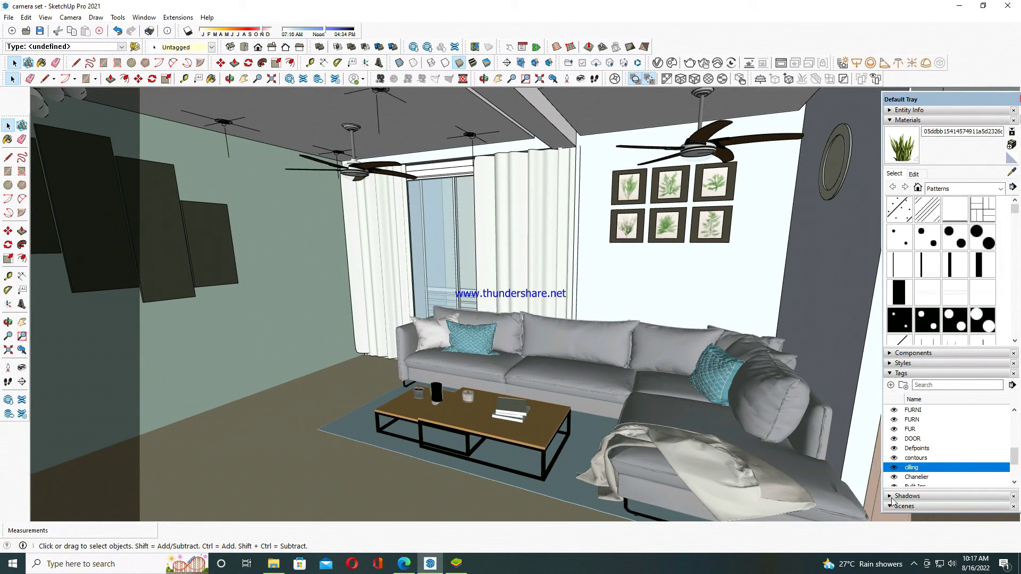
Collapse the Tags tray and add the current view as Scene 1 in the Scenes tray.
scroll(888, 465, down, 1)
scroll(888, 468, down, 1)
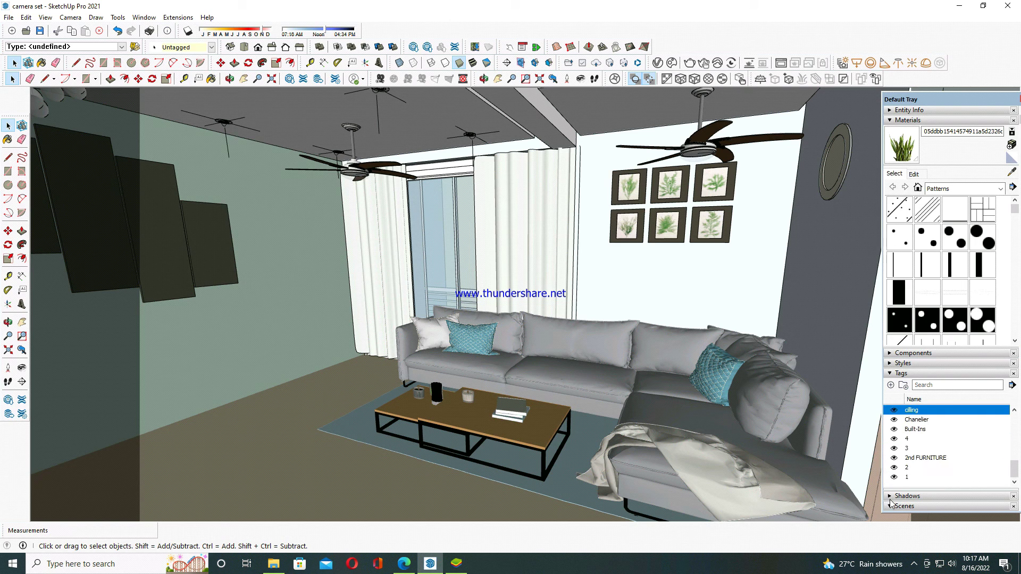
click(891, 507)
click(892, 374)
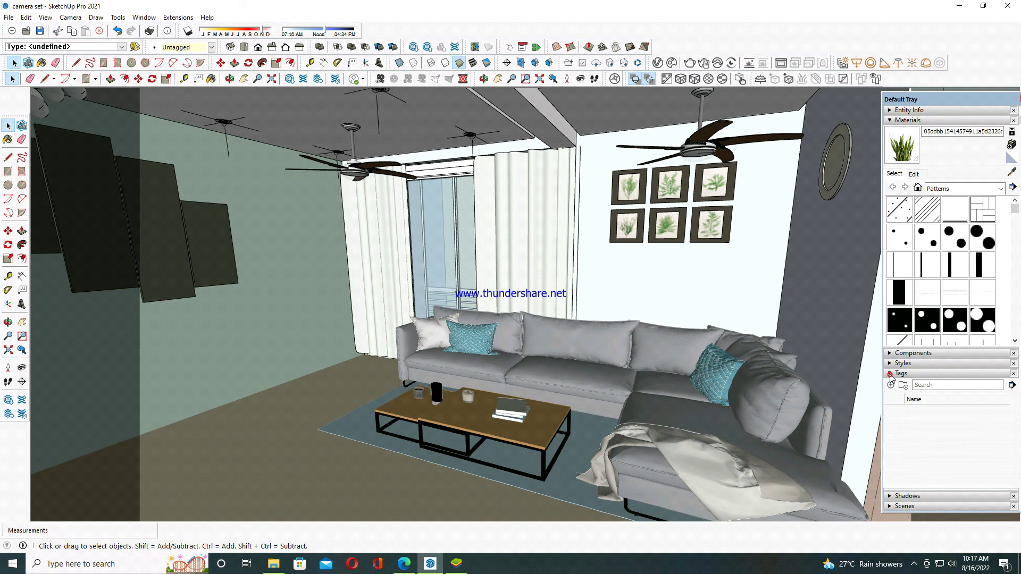
click(890, 394)
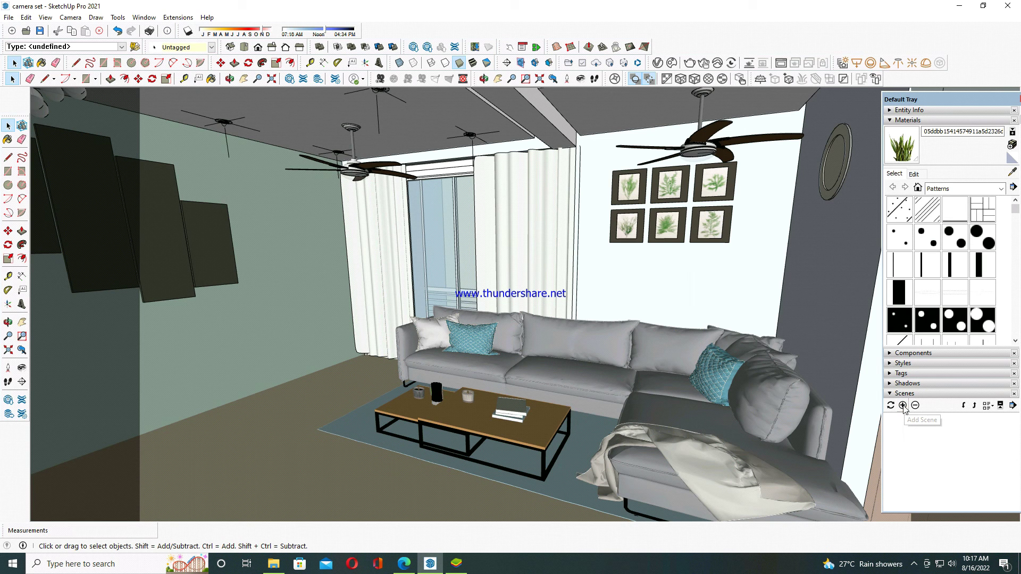
click(902, 406)
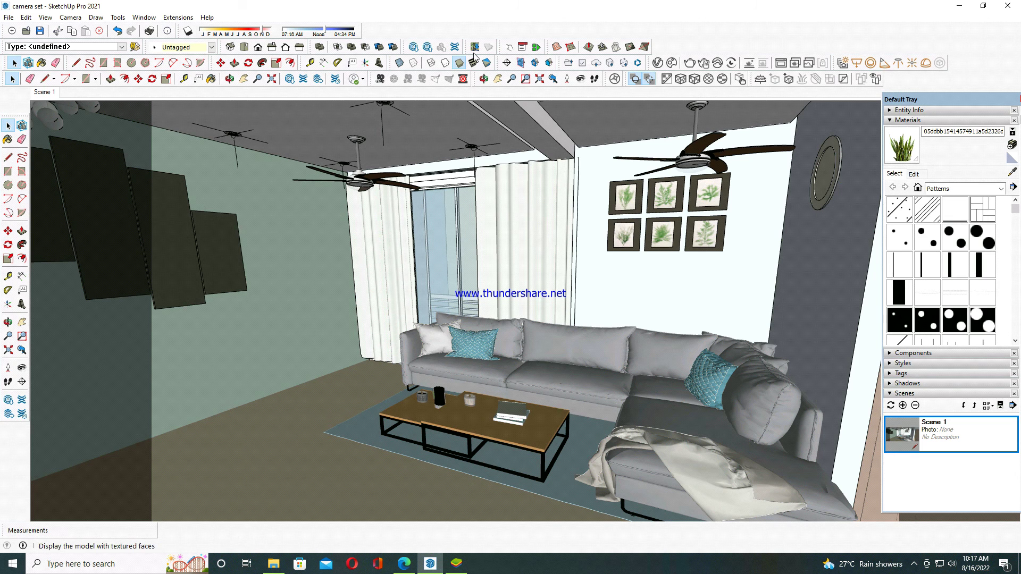
Pan and orbit the camera away from Scene 1 until it faces a blank white wall.
click(498, 79)
drag(366, 255, 568, 99)
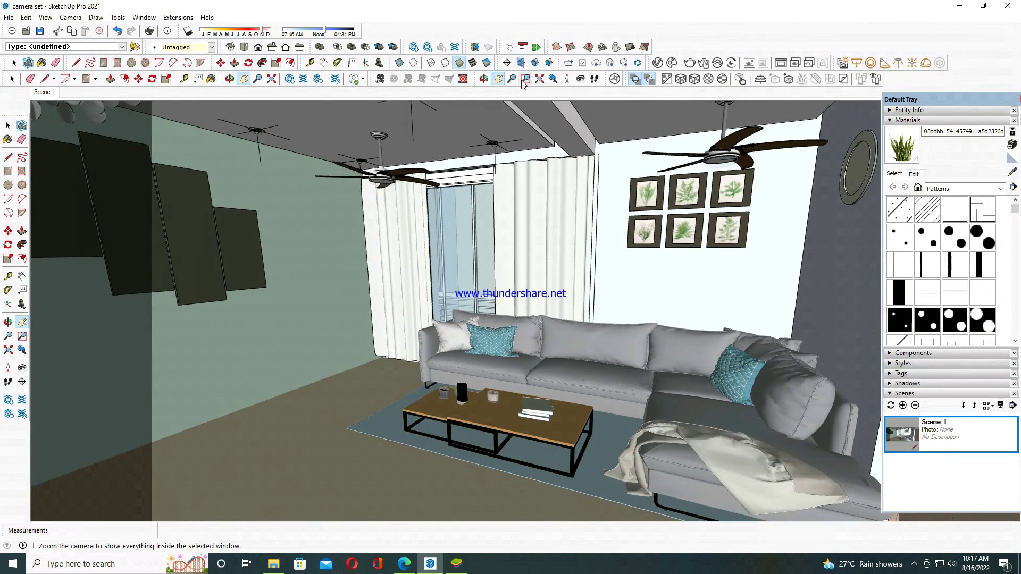
click(484, 79)
mouse_move(565, 319)
mouse_down()
mouse_move(501, 341)
mouse_move(383, 329)
mouse_move(593, 358)
mouse_move(604, 351)
mouse_up()
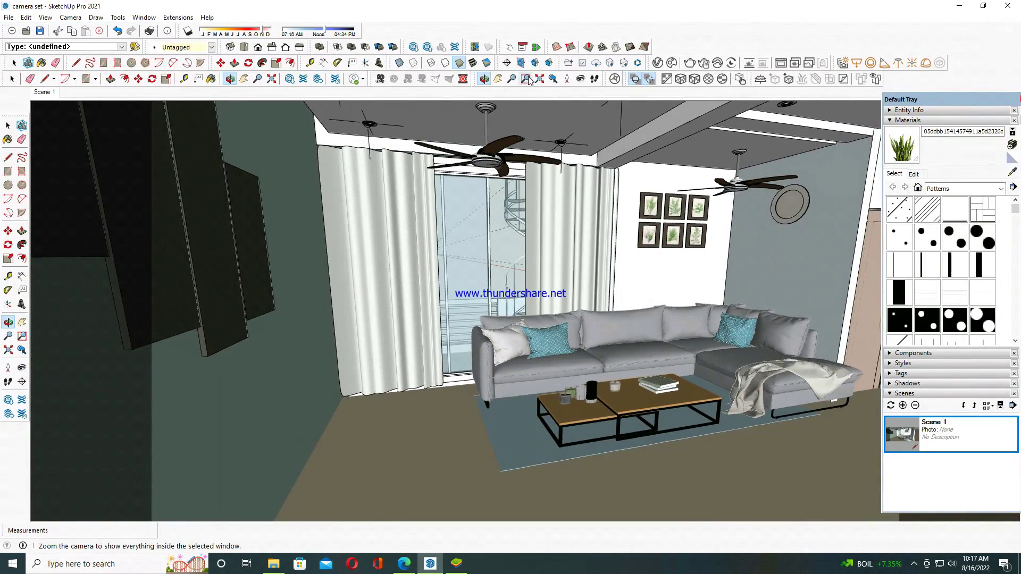
click(499, 78)
drag(651, 272, 576, 289)
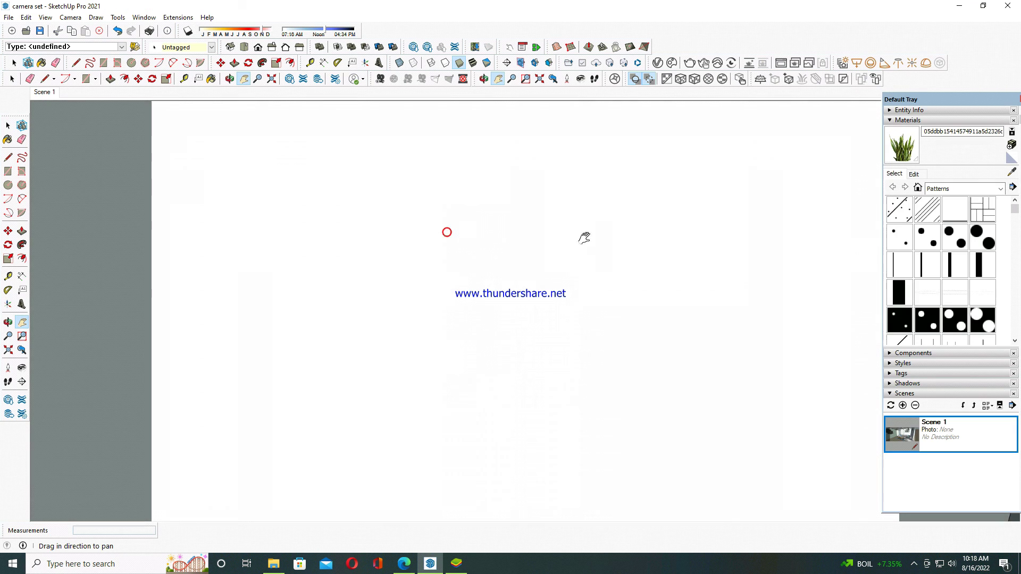
Set a 95-degree field of view and pan back to the sofa, pictures and dining table.
click(513, 81)
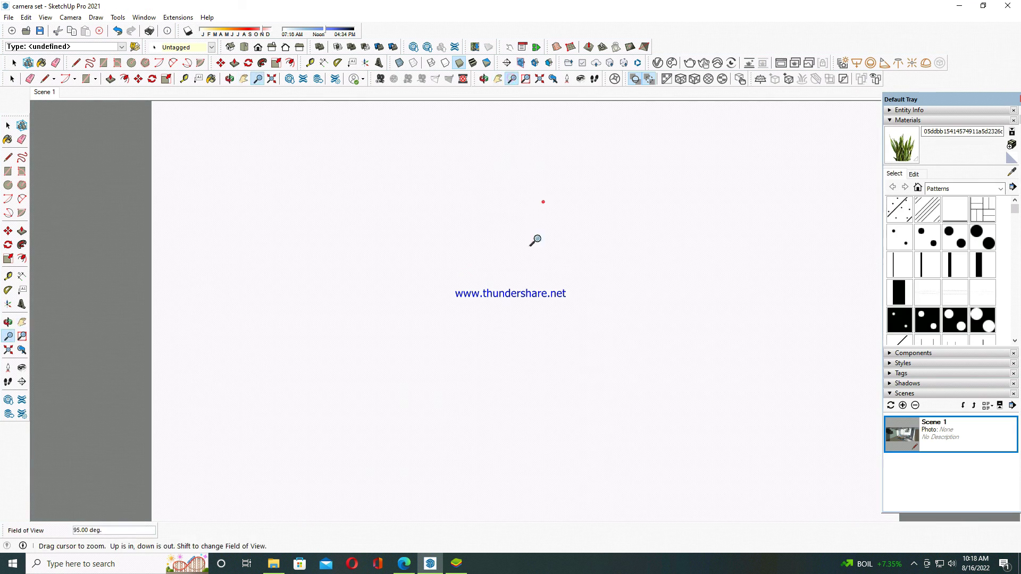
drag(574, 362, 581, 298)
click(498, 79)
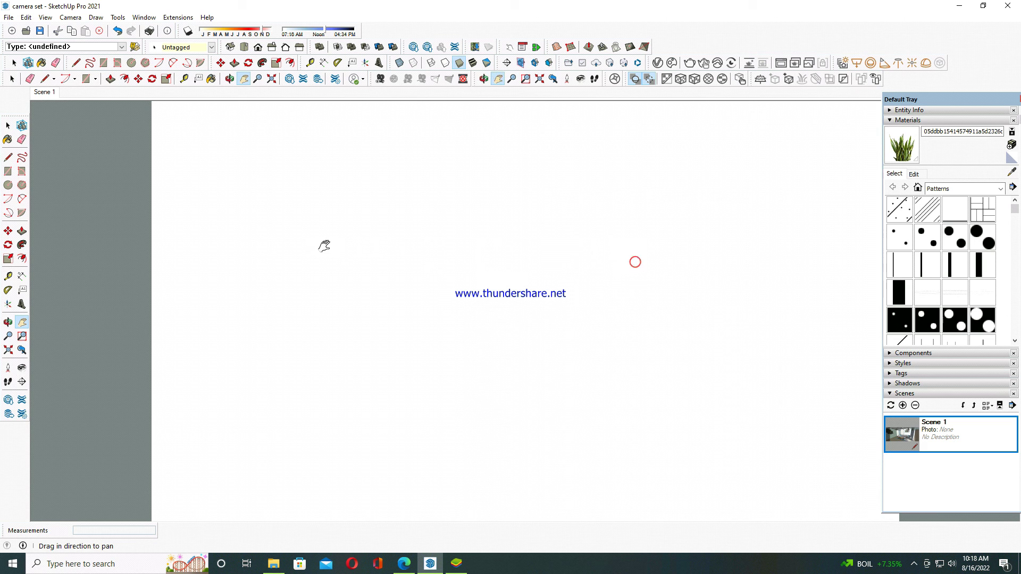
mouse_move(159, 257)
mouse_down()
mouse_move(415, 280)
mouse_move(118, 250)
mouse_move(239, 263)
mouse_move(160, 228)
mouse_move(43, 219)
mouse_move(326, 246)
mouse_move(339, 264)
mouse_move(308, 261)
mouse_up()
drag(434, 298, 380, 307)
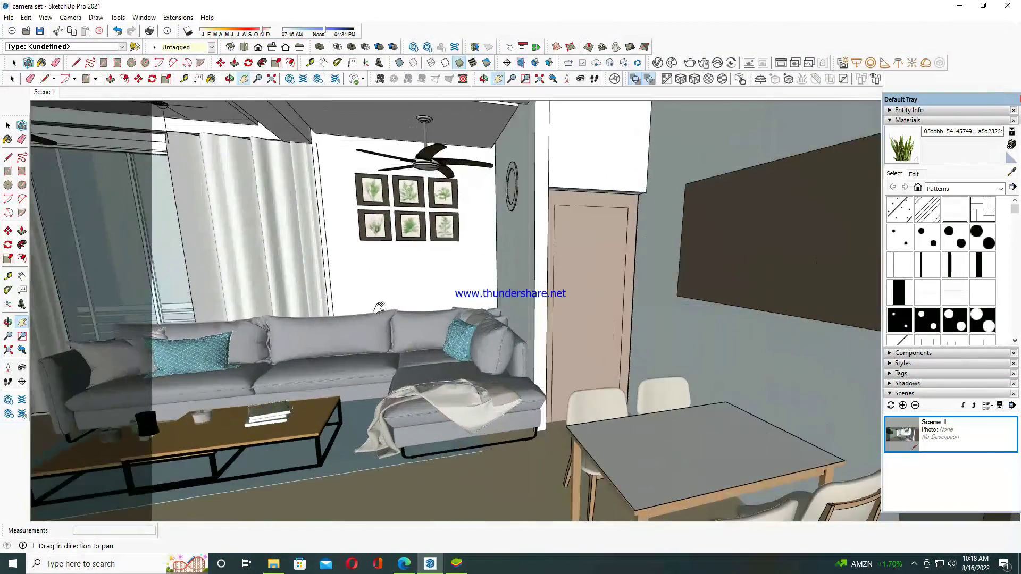
Set the field of view to 75, then 65 degrees, and orbit down to a low frontal sofa view.
scroll(373, 330, up, 2)
scroll(370, 342, up, 2)
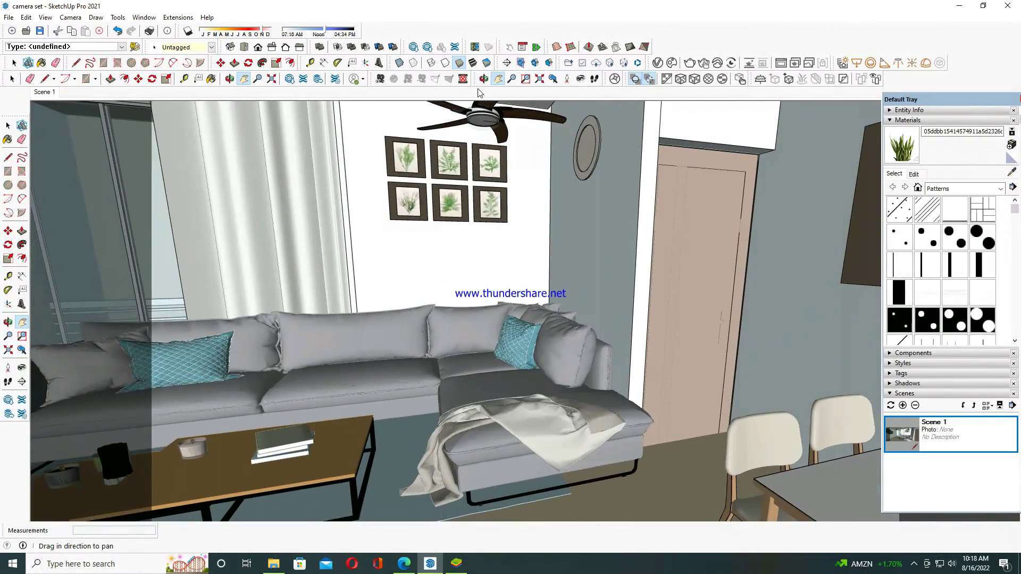
click(483, 79)
mouse_move(347, 378)
mouse_down()
mouse_move(399, 392)
mouse_move(418, 376)
mouse_move(481, 401)
mouse_up()
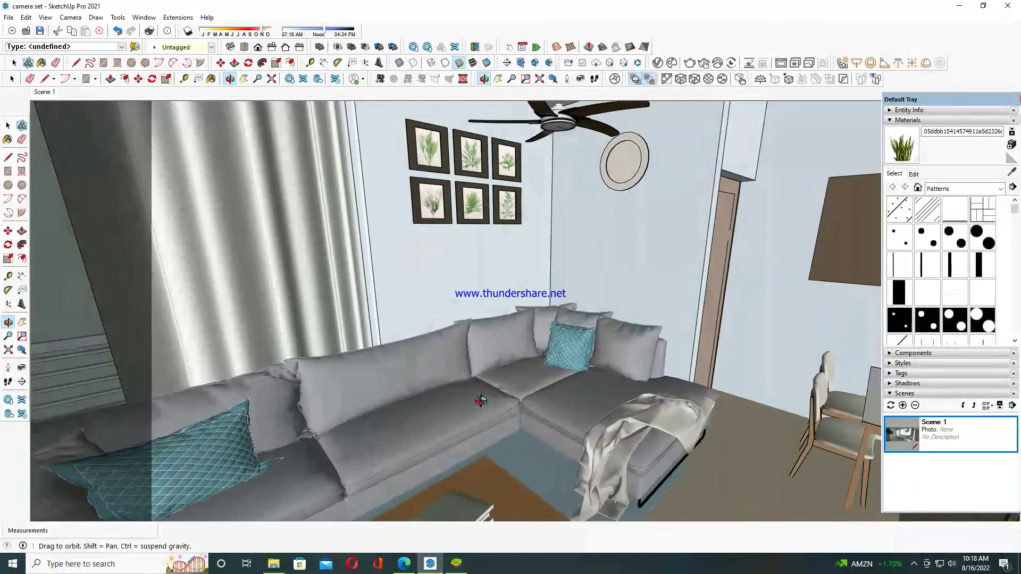
click(511, 79)
mouse_move(498, 230)
mouse_down()
mouse_move(504, 320)
mouse_move(463, 323)
mouse_up()
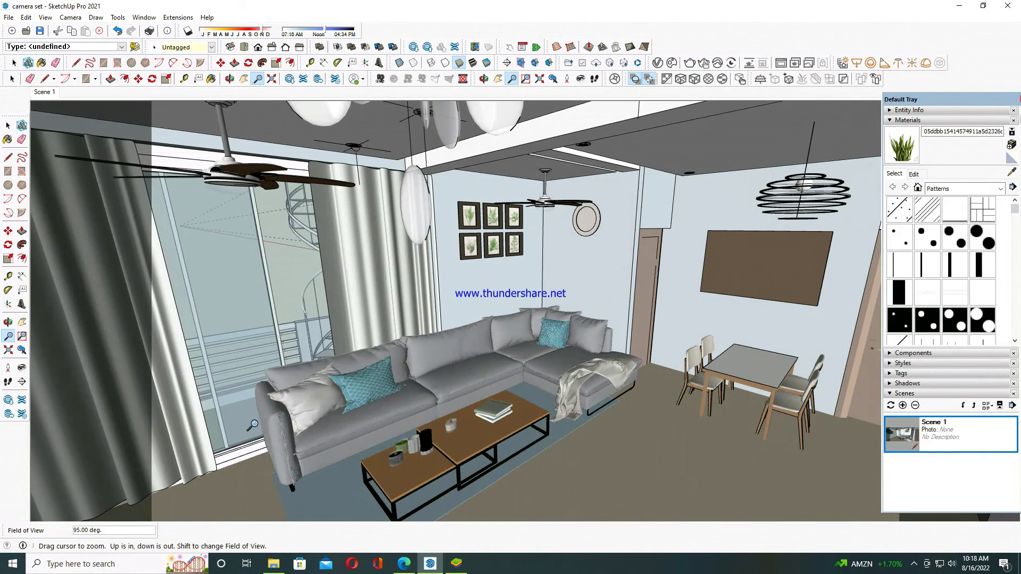
key(Return)
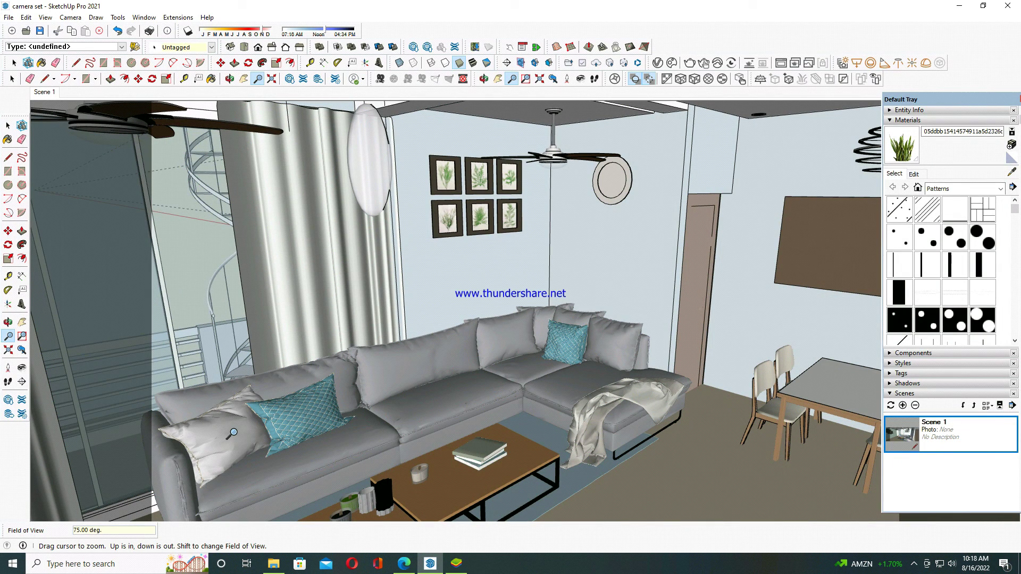
key(Return)
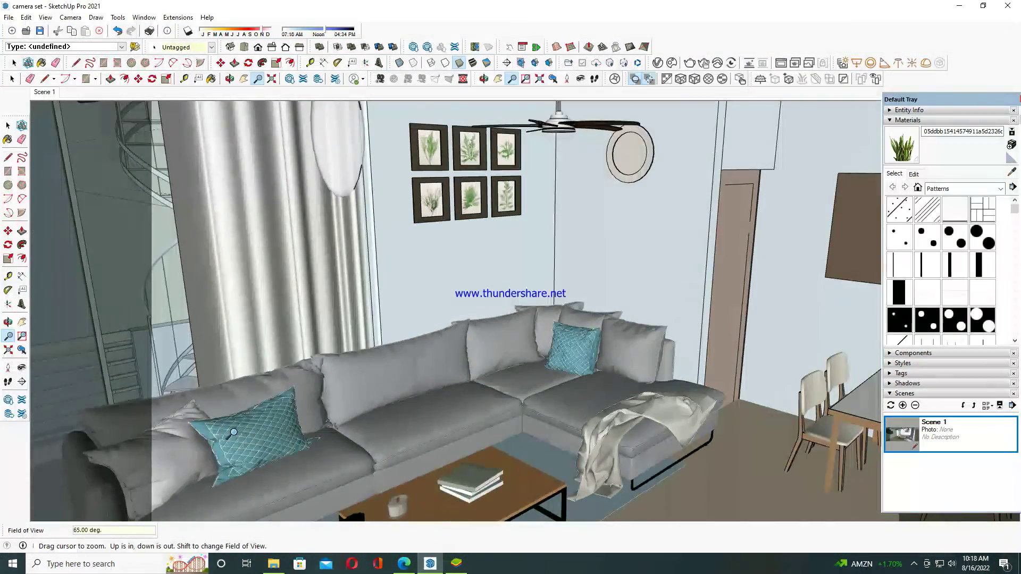
click(485, 80)
drag(553, 349, 557, 280)
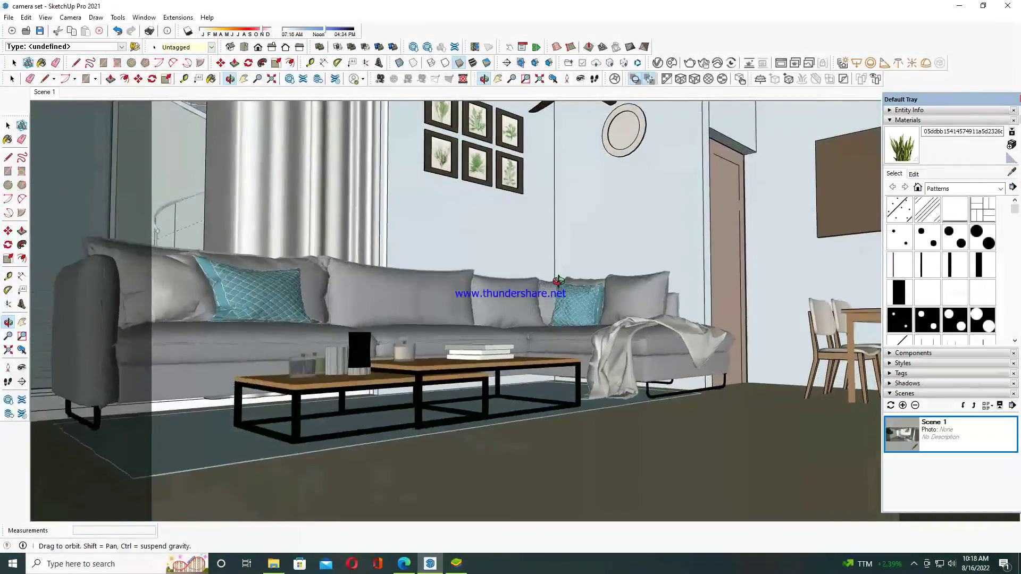
Zoom in close on the wall and curtain, then orbit around the room.
click(512, 78)
drag(529, 327, 530, 292)
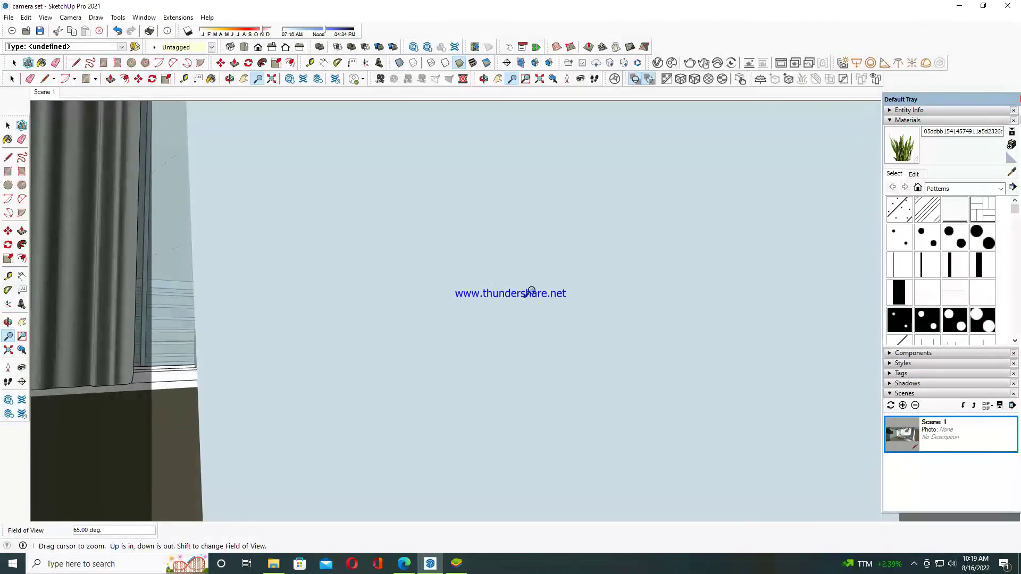
scroll(549, 201, down, 3)
scroll(519, 212, down, 2)
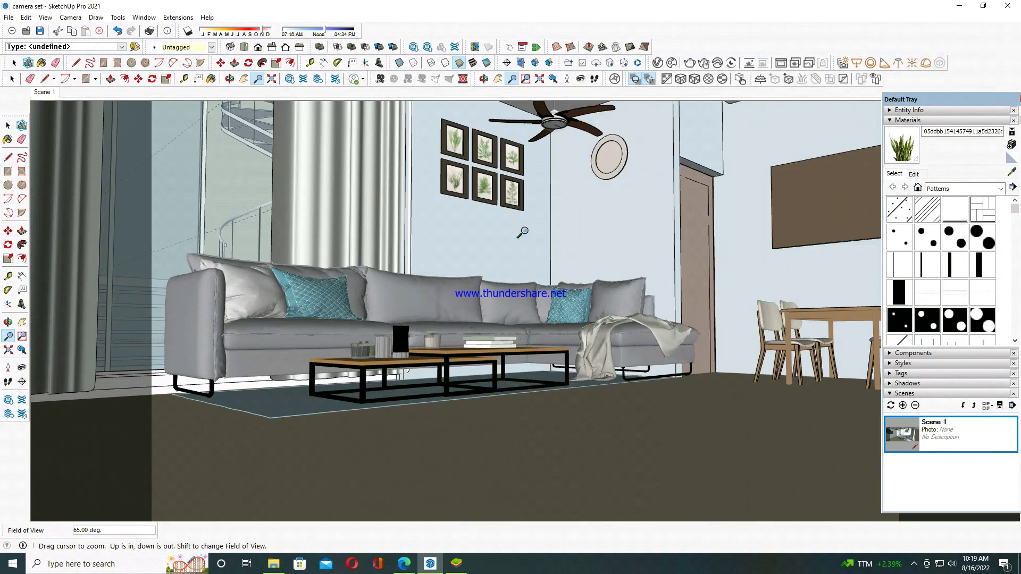
click(484, 78)
mouse_move(527, 367)
mouse_down()
mouse_move(529, 390)
mouse_move(507, 386)
mouse_move(508, 335)
mouse_up()
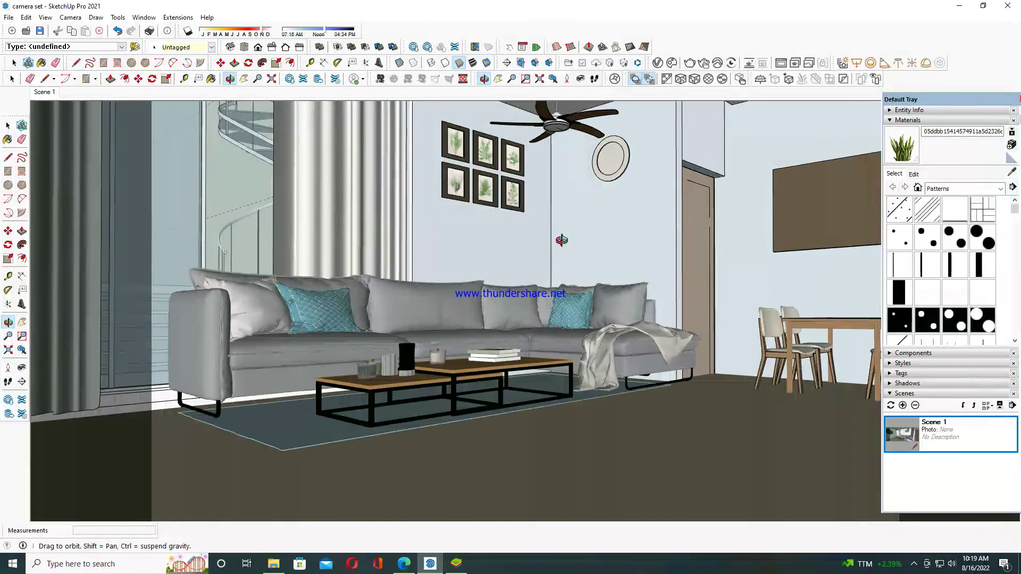
Look around to the right until the dining table, TV wall and plant are framed.
click(580, 79)
mouse_move(505, 313)
mouse_down()
mouse_move(566, 330)
mouse_move(638, 307)
mouse_move(640, 265)
mouse_up()
drag(486, 375, 540, 376)
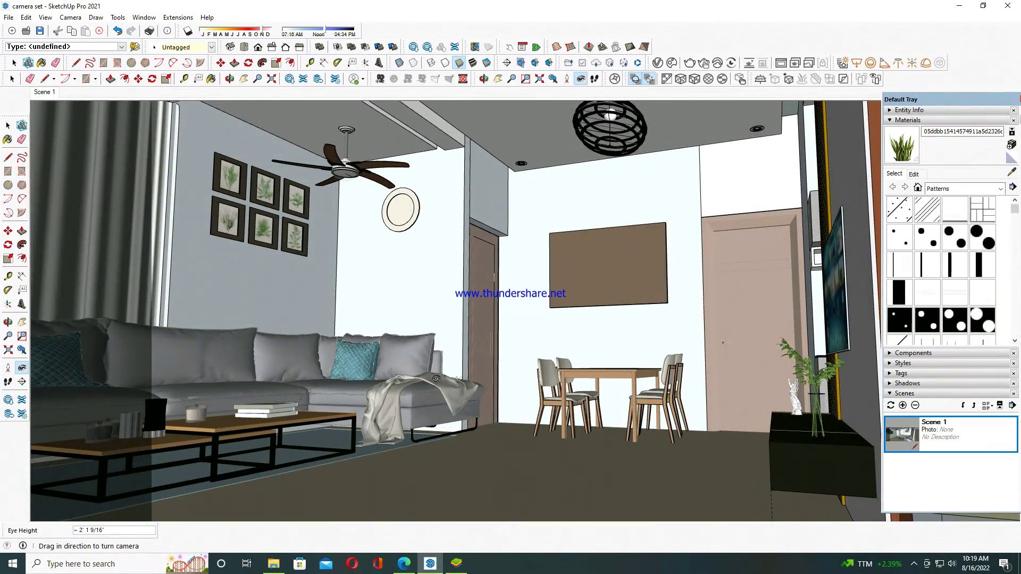